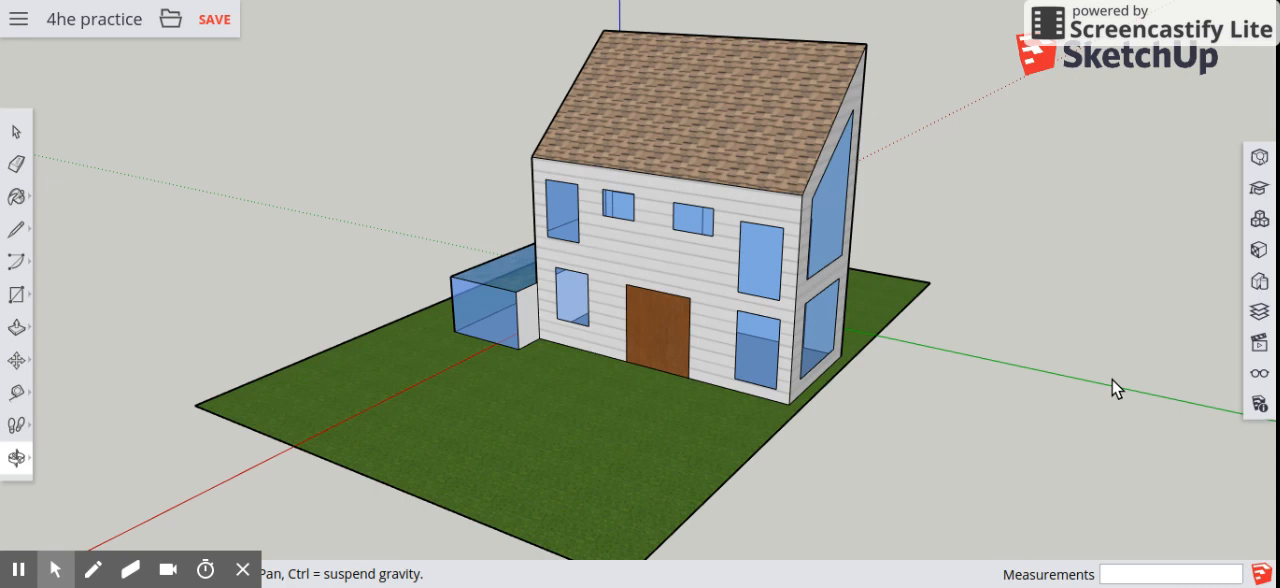
- Orbit around the house past the windowed wall and roof, settling on an angled front-door view
{"action": "left_click", "coordinate": [17, 458]}
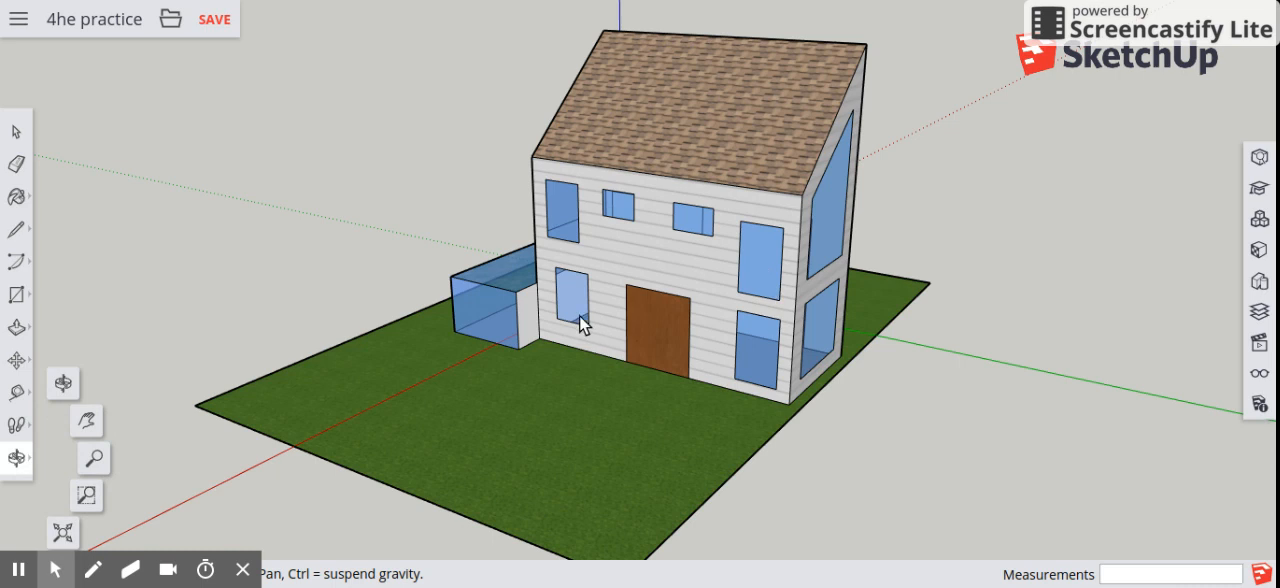
{"action": "middle_click_drag", "start_coordinate": [579, 315], "coordinate": [1080, 245]}
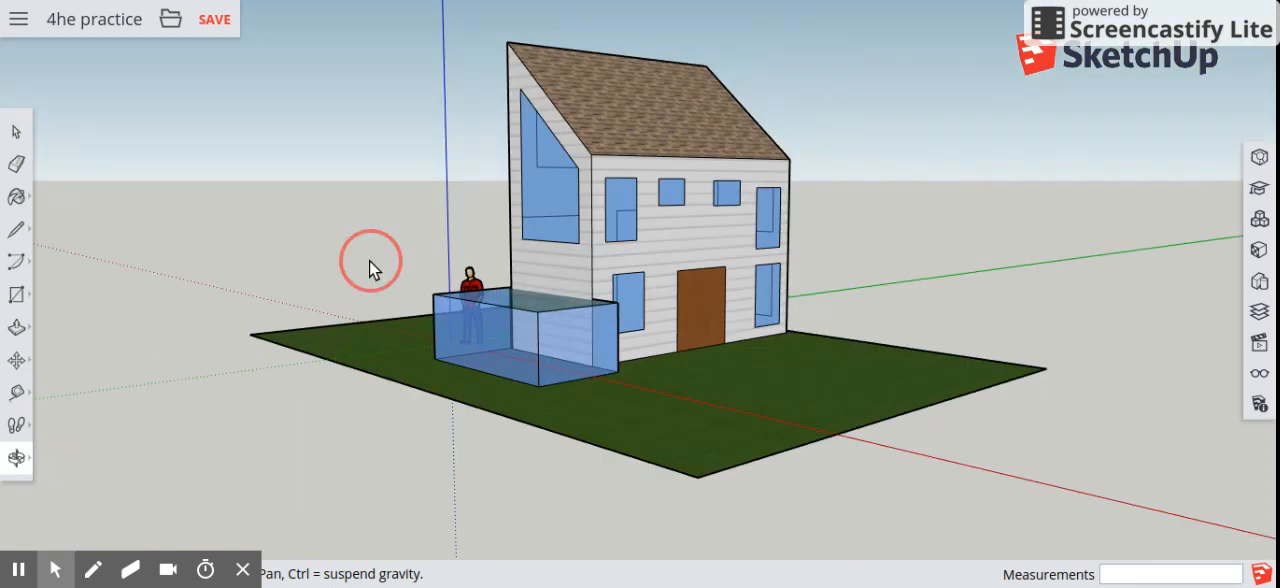
{"action": "middle_click_drag", "start_coordinate": [369, 260], "coordinate": [988, 320]}
{"action": "middle_click_drag", "start_coordinate": [481, 260], "coordinate": [819, 383]}
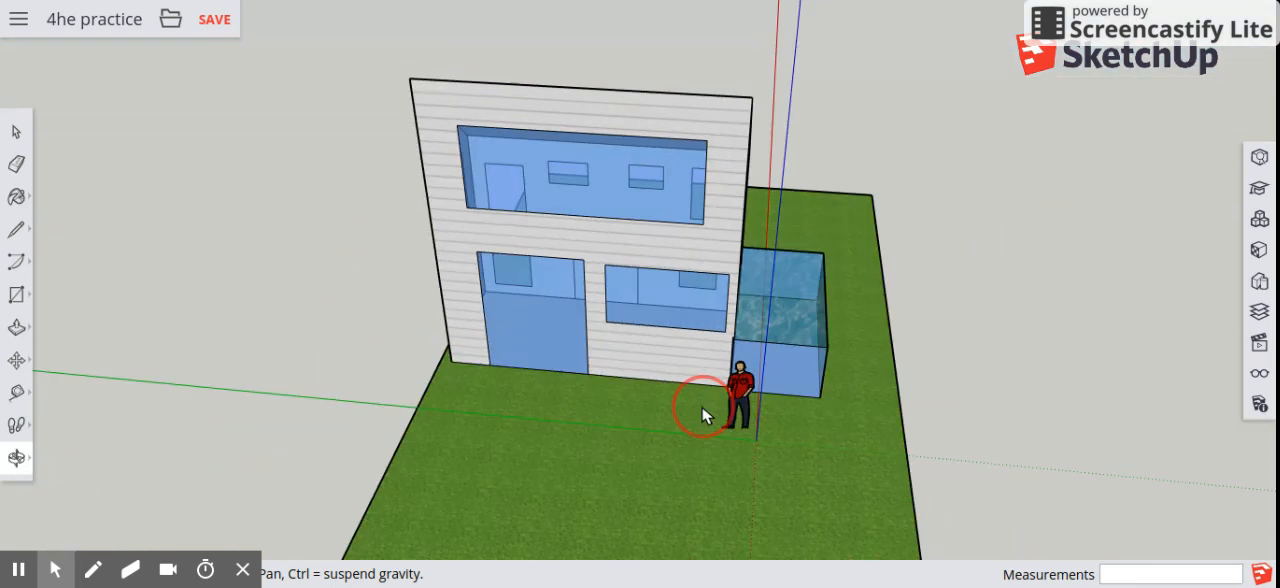
{"action": "mouse_move", "coordinate": [382, 278]}
{"action": "middle_mouse_down"}
{"action": "mouse_move", "coordinate": [780, 423]}
{"action": "mouse_move", "coordinate": [892, 364]}
{"action": "middle_mouse_up"}
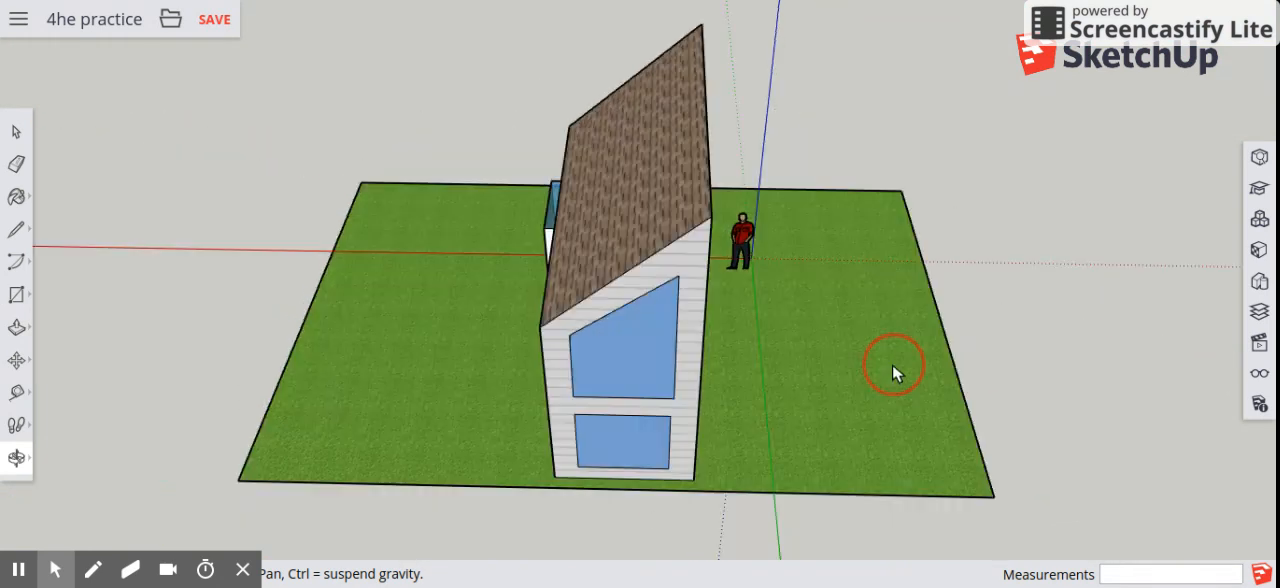
{"action": "mouse_move", "coordinate": [470, 349]}
{"action": "middle_mouse_down"}
{"action": "mouse_move", "coordinate": [808, 374]}
{"action": "mouse_move", "coordinate": [890, 192]}
{"action": "middle_mouse_up"}
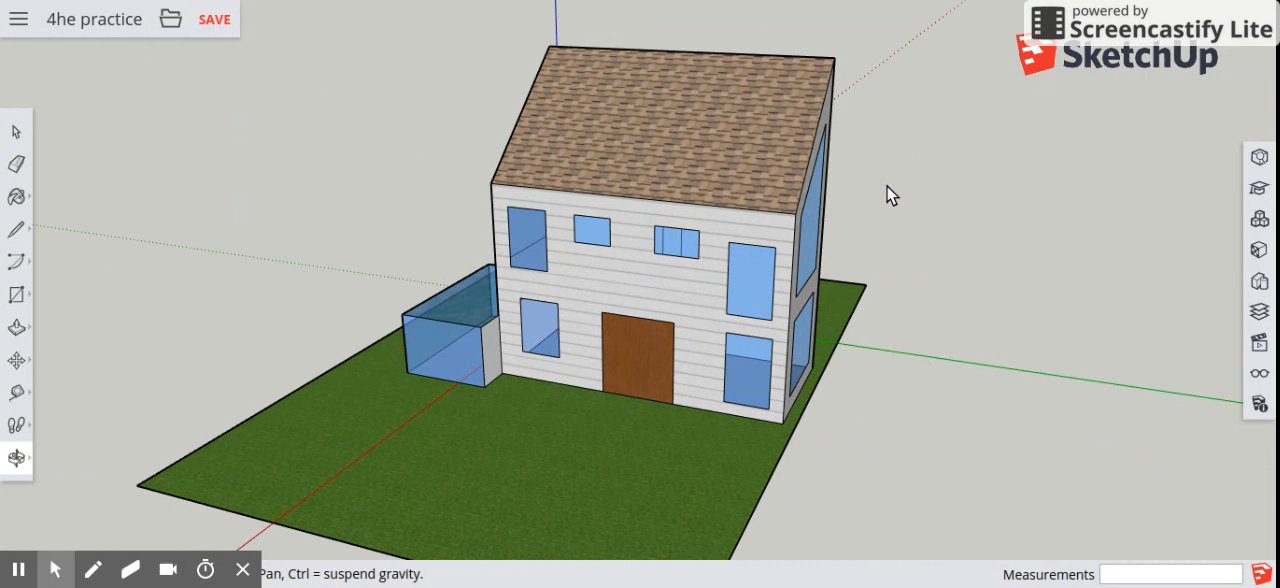
- Save the 'he practice' model and download the current view as a PNG image
{"action": "left_click", "coordinate": [214, 19]}
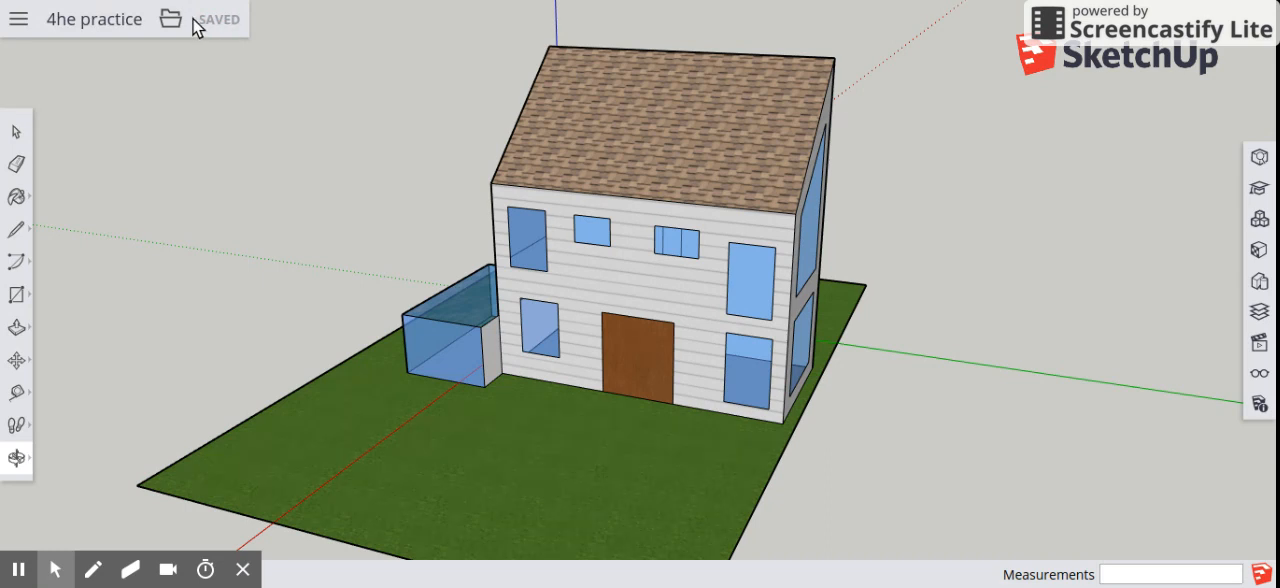
{"action": "left_click", "coordinate": [178, 24]}
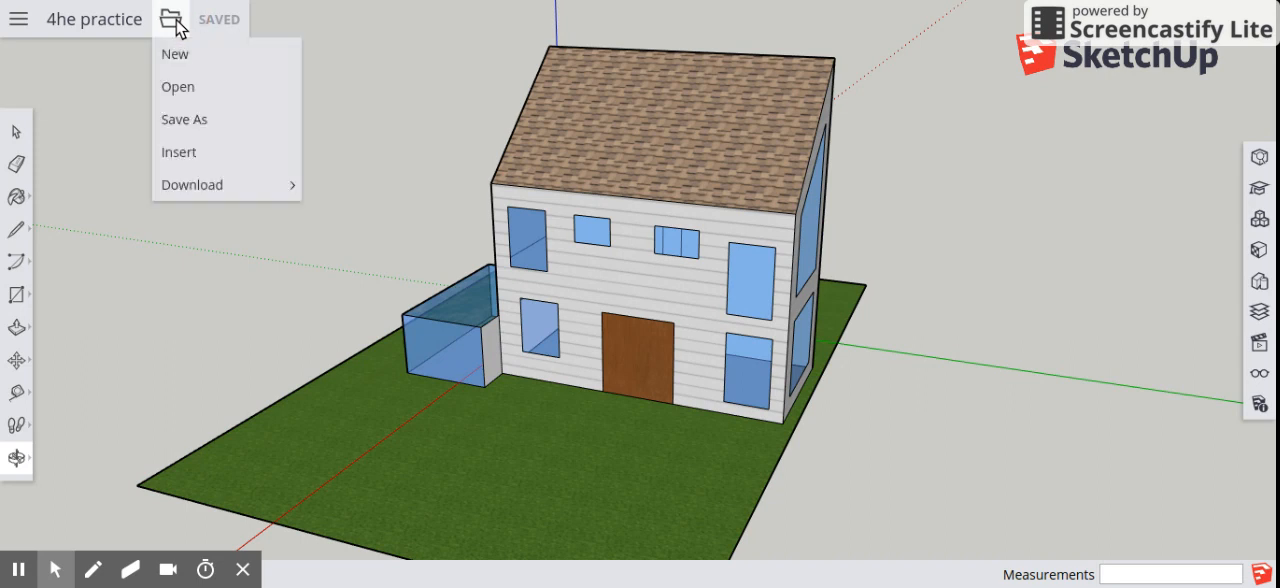
{"action": "mouse_move", "coordinate": [195, 185]}
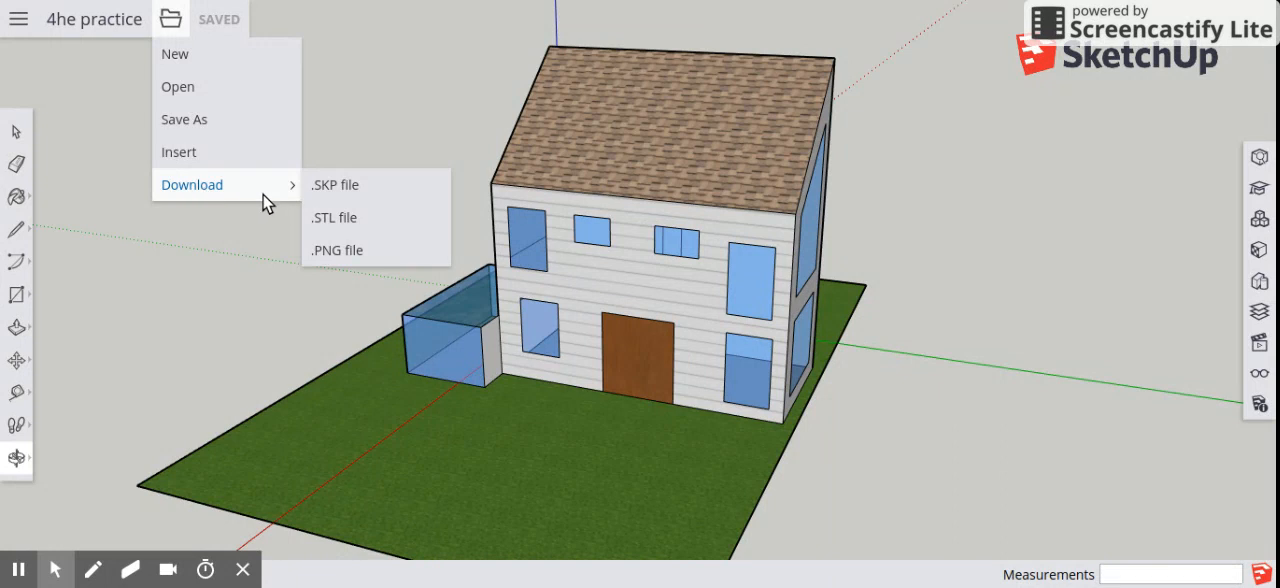
{"action": "left_click", "coordinate": [348, 252]}
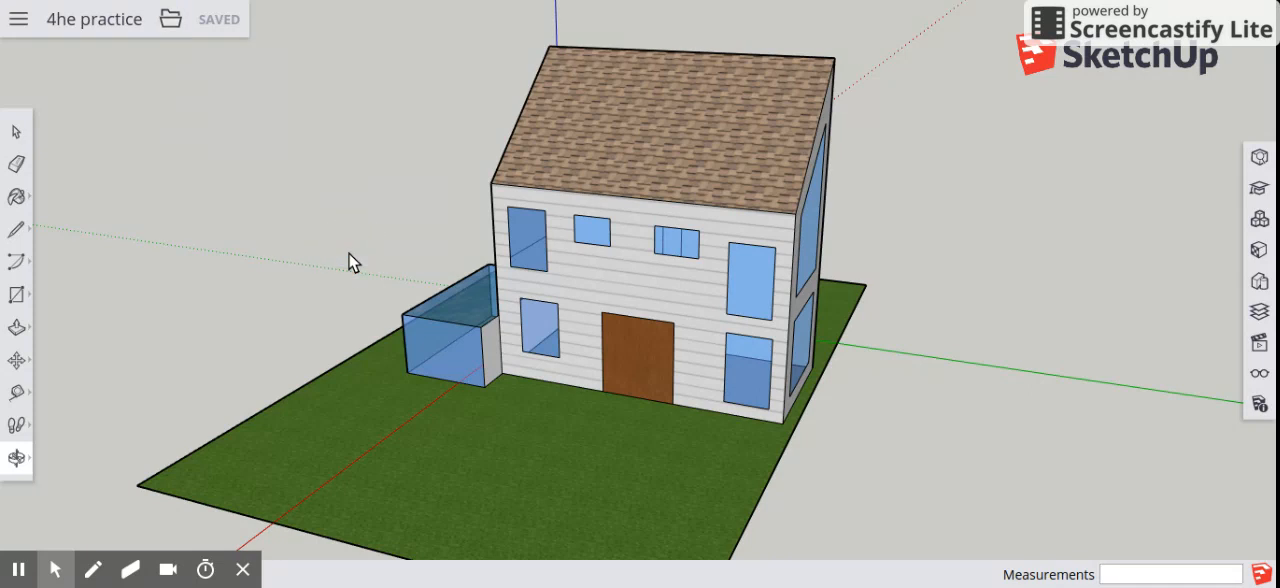